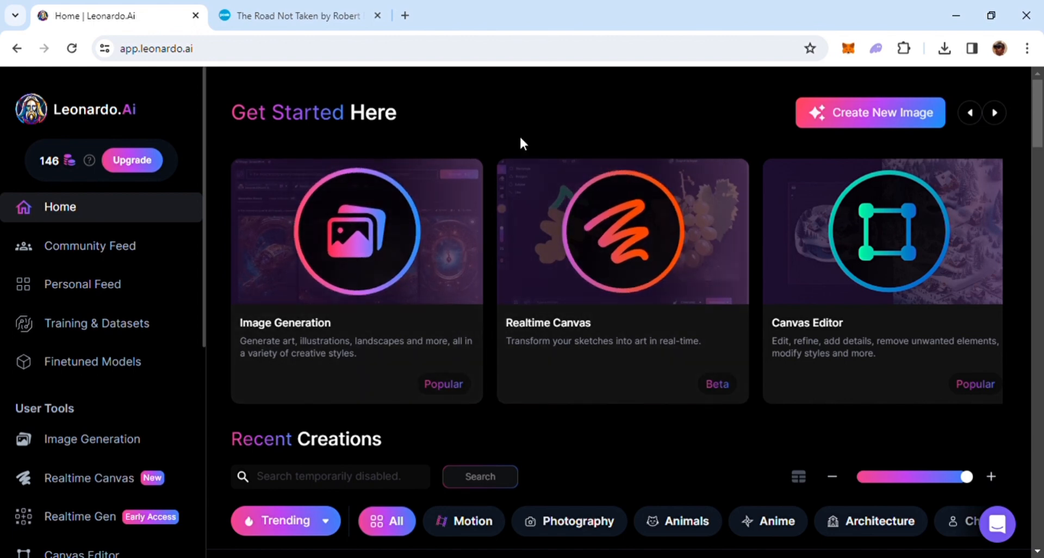
Open the Realtime Canvas tool.
left_click(569, 286)
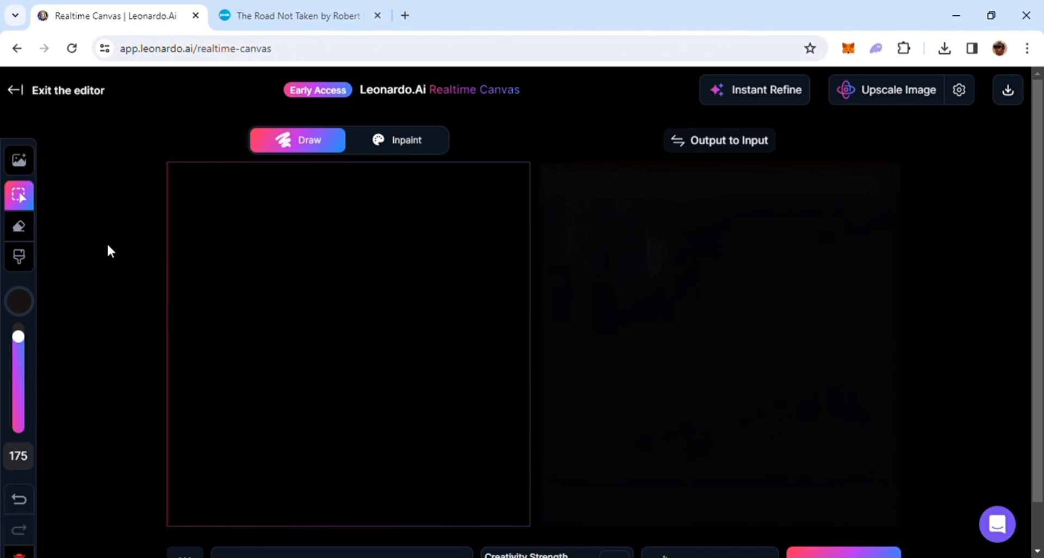
Switch to the poets.org page and read "The Road Not Taken" for scene details to illustrate.
left_click(275, 22)
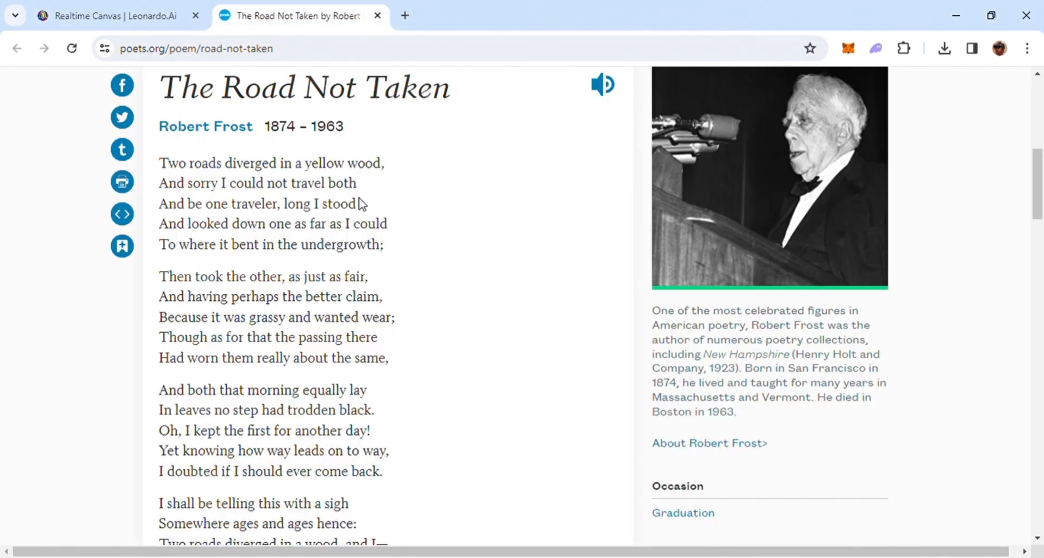
scroll(326, 272, "down", 1)
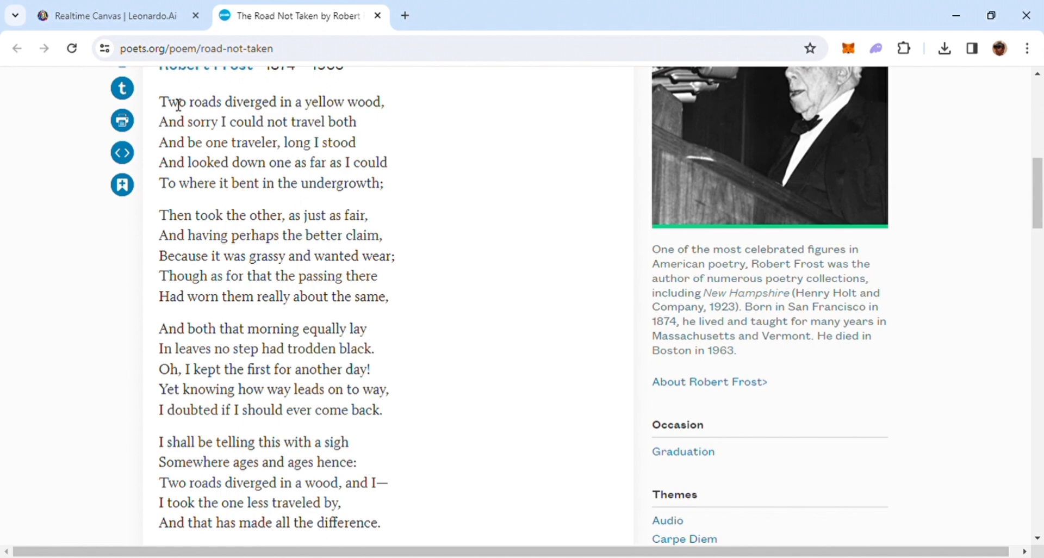
double_click(342, 107)
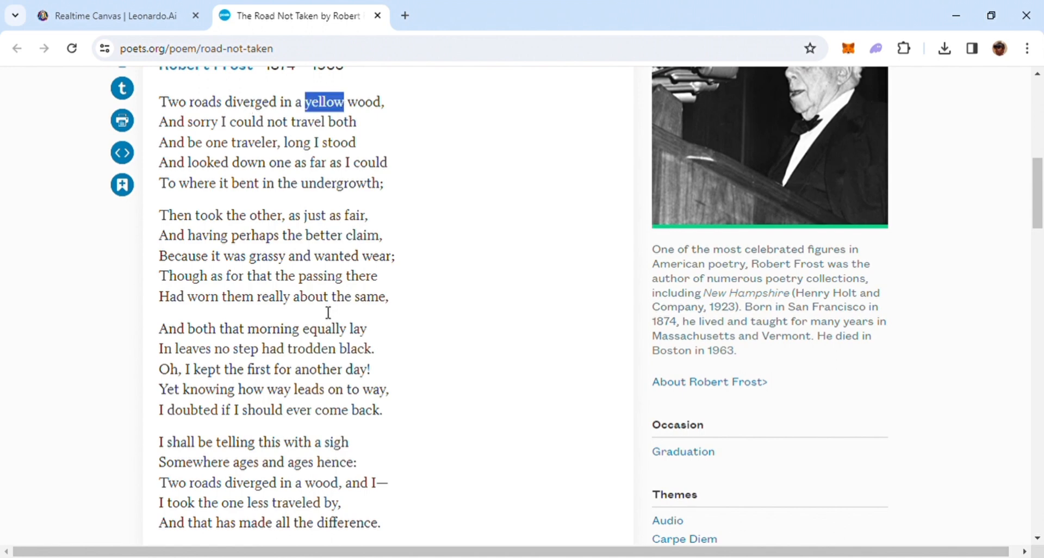
double_click(282, 337)
left_click(239, 493)
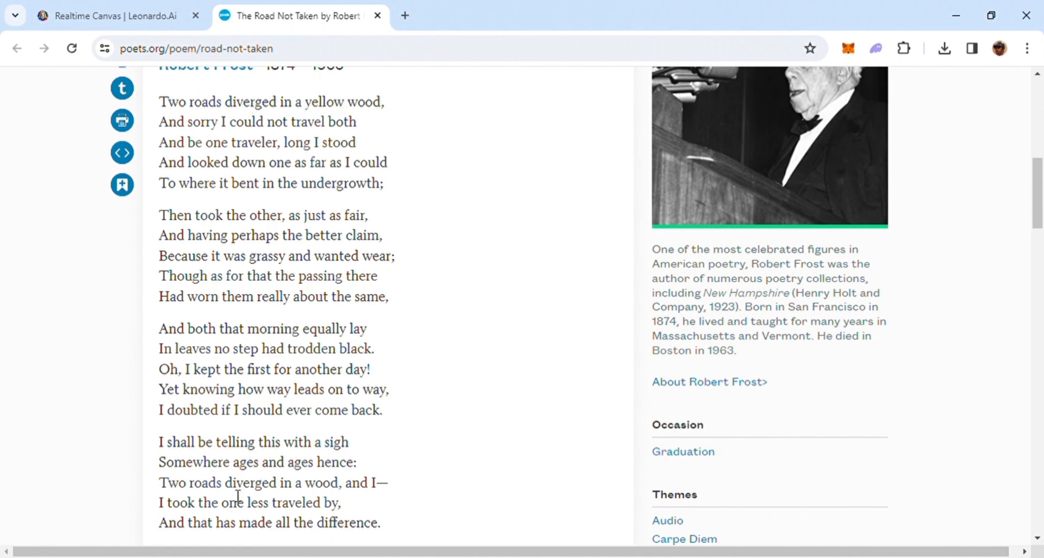
scroll(239, 495, "down", 1)
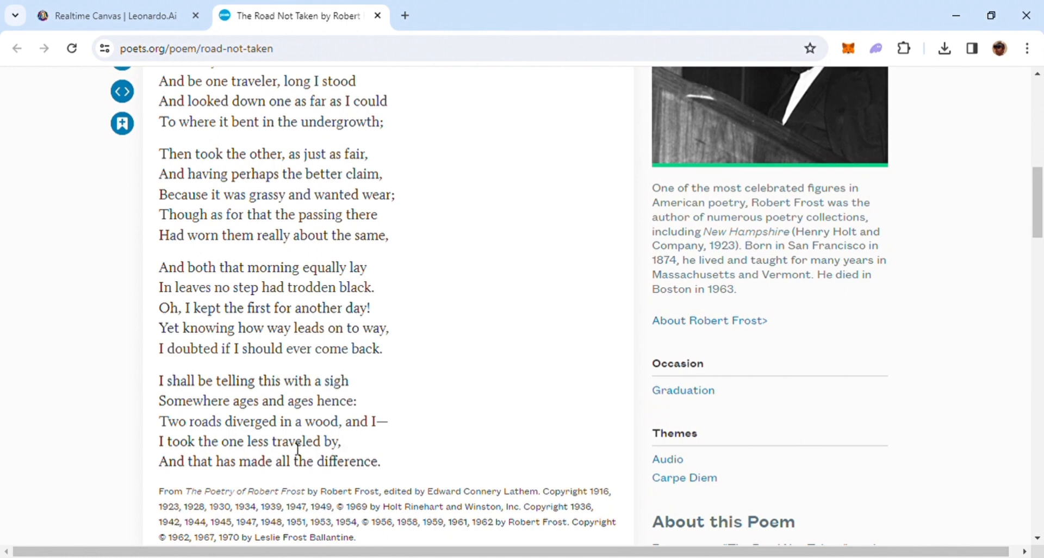
Return to the Realtime Canvas and set up the drawing brush with size 23 and a dark grey-brown colour.
left_click(116, 15)
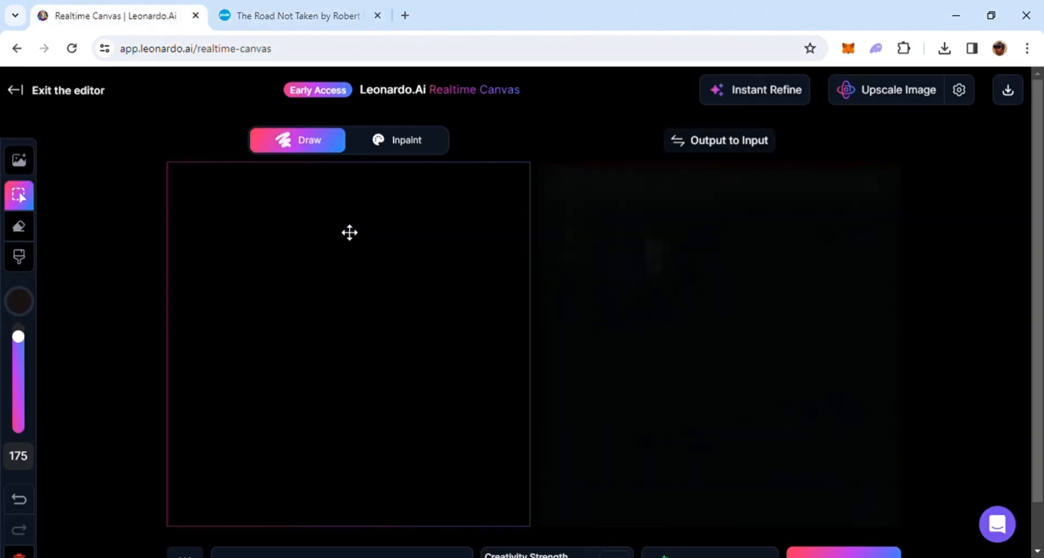
scroll(606, 263, "down", 1)
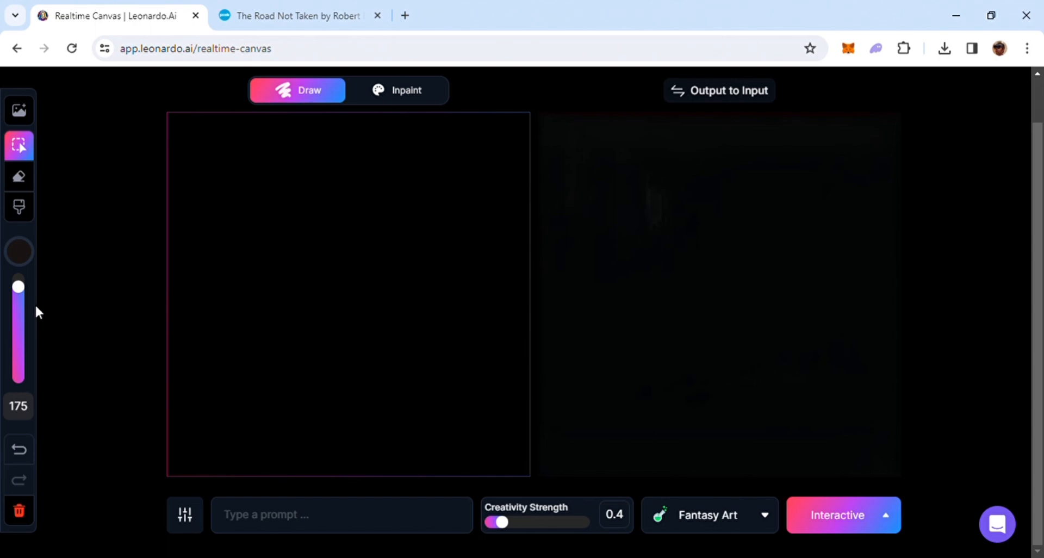
left_click_drag(22, 291, 25, 379)
left_click(26, 257)
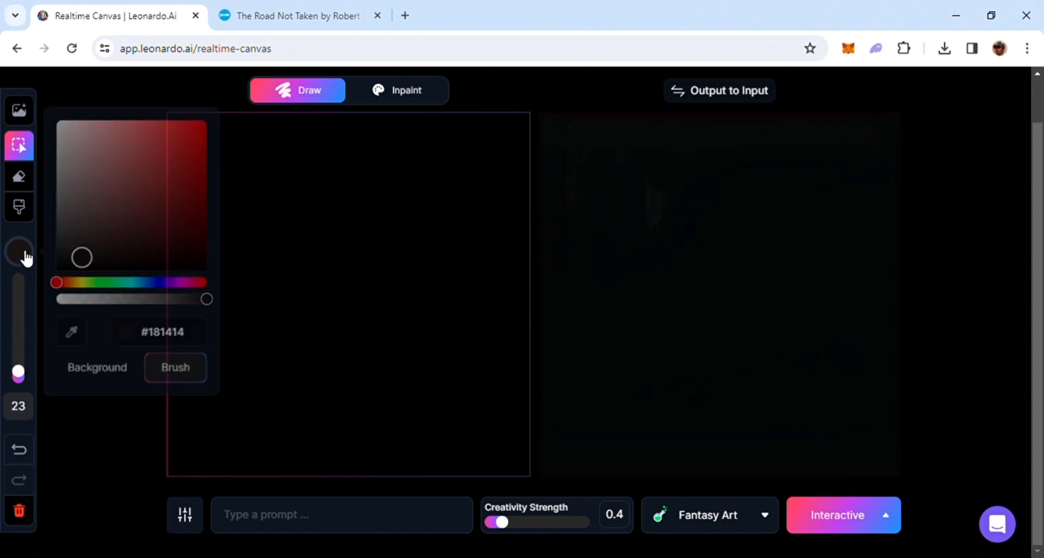
left_click_drag(64, 186, 69, 240)
left_click(137, 89)
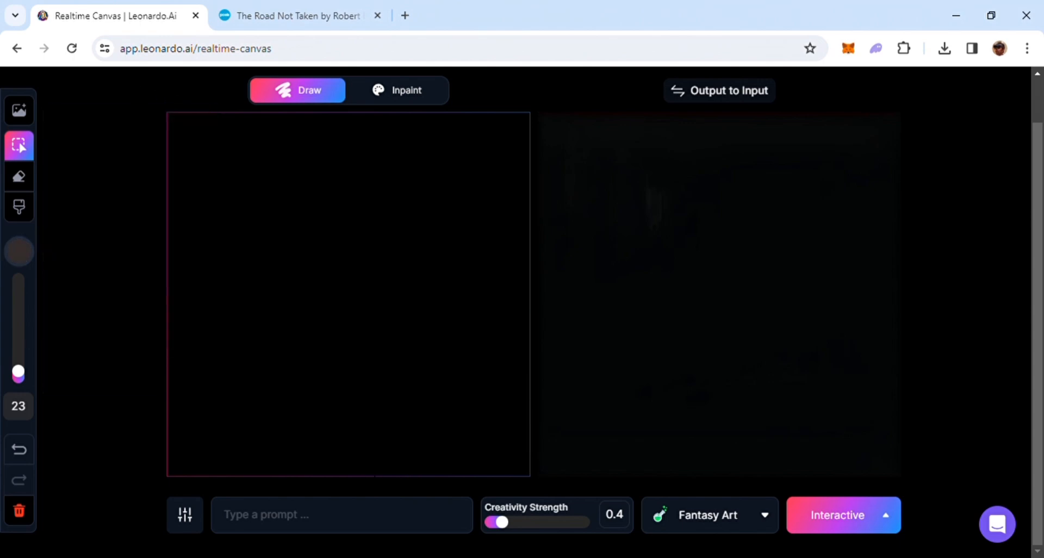
left_click(21, 206)
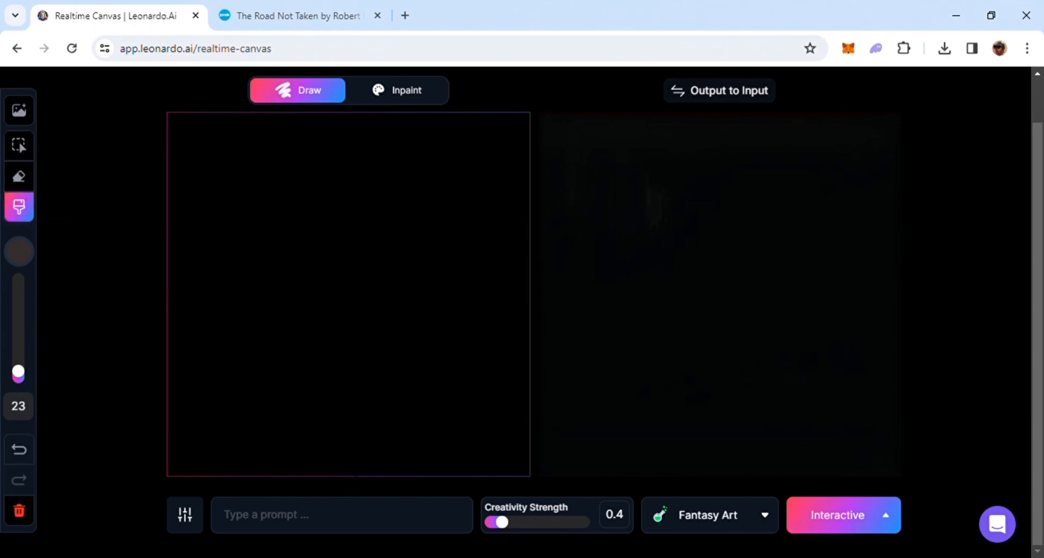
Paint a road rising from the bottom centre of the canvas and forking into two winding branches toward the upper left and right.
left_click_drag(340, 478, 338, 432)
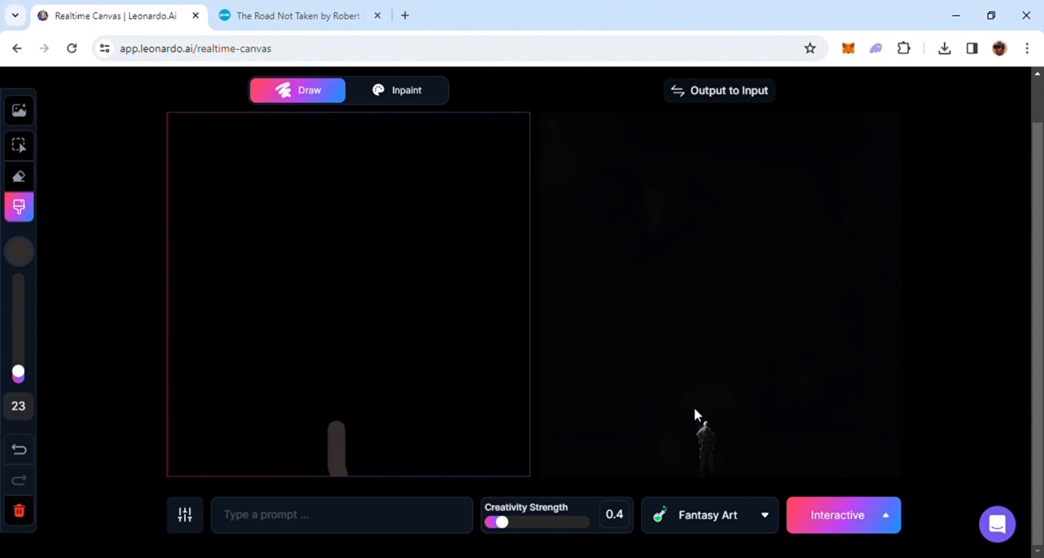
left_click(325, 530)
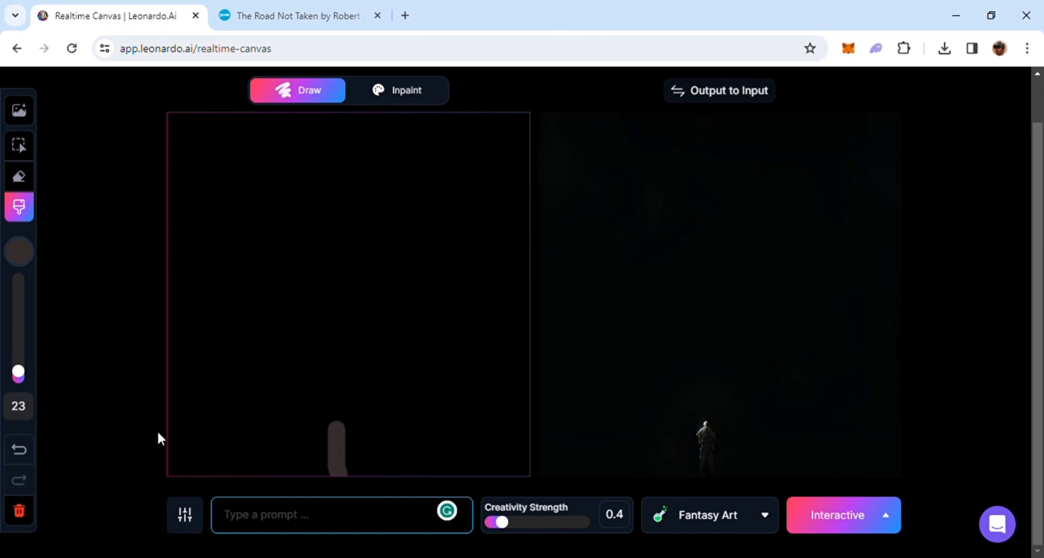
mouse_move(337, 427)
left_mouse_down()
mouse_move(334, 405)
mouse_move(264, 381)
mouse_move(216, 338)
mouse_move(229, 240)
mouse_move(224, 155)
left_mouse_up()
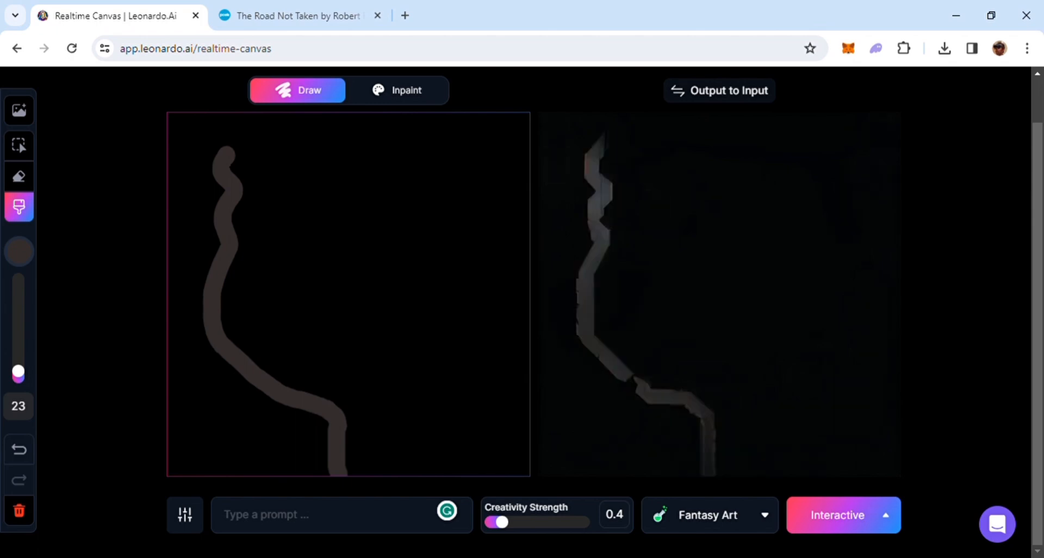
mouse_move(347, 430)
left_mouse_down()
mouse_move(353, 413)
mouse_move(411, 378)
mouse_move(464, 298)
mouse_move(451, 217)
mouse_move(469, 173)
left_mouse_up()
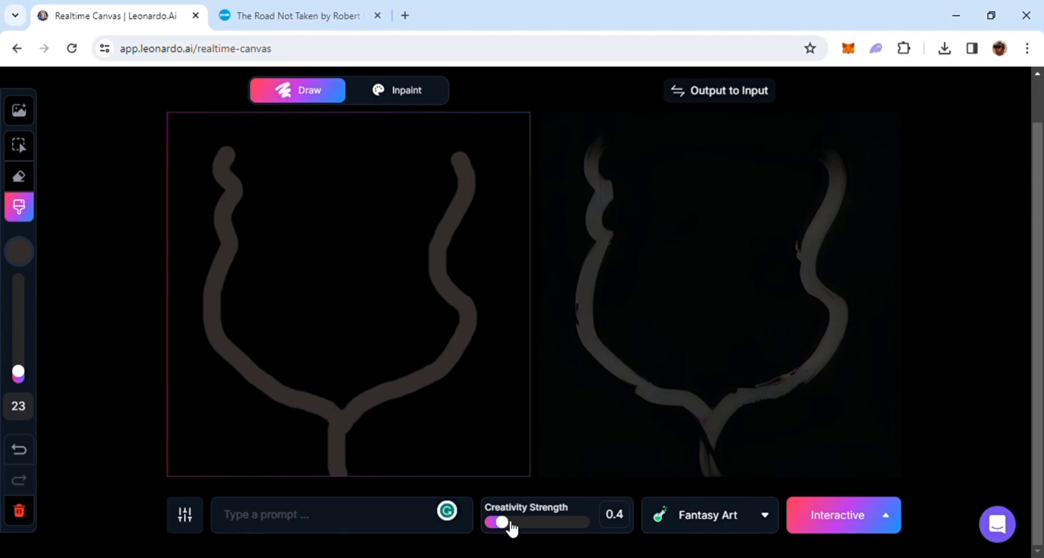
Enter the prompt "a road diverging into two and leading towards yellow woods in morning view." and set the creativity strength to 0.65.
left_click_drag(503, 522, 574, 525)
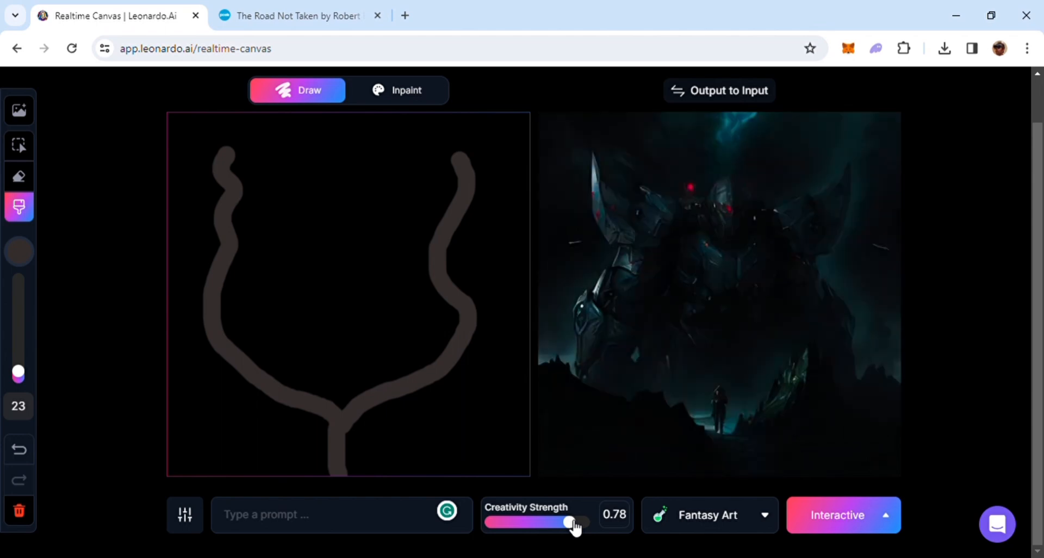
left_click_drag(575, 527, 558, 528)
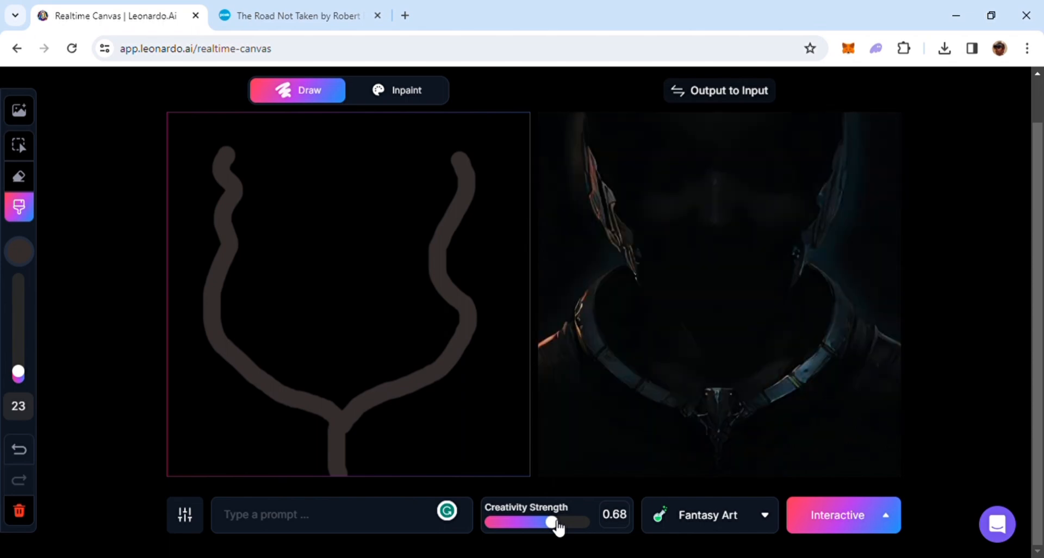
left_click(361, 527)
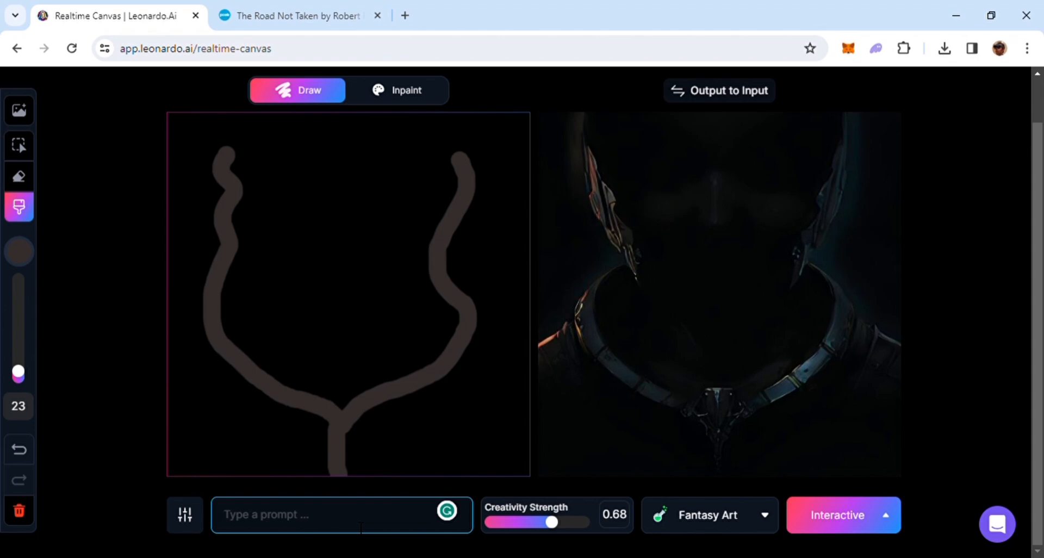
type("a road diverging into t")
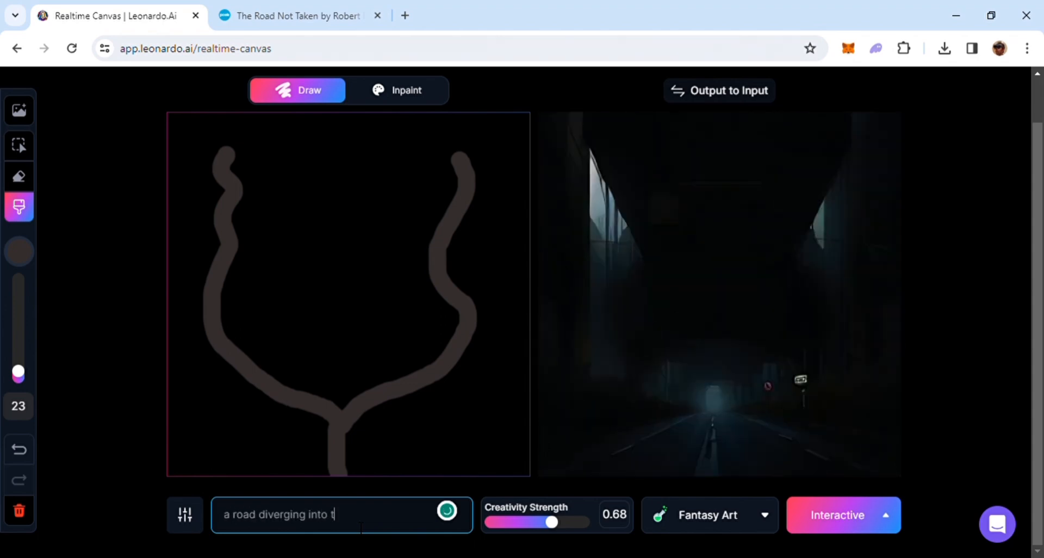
type("wo and eading")
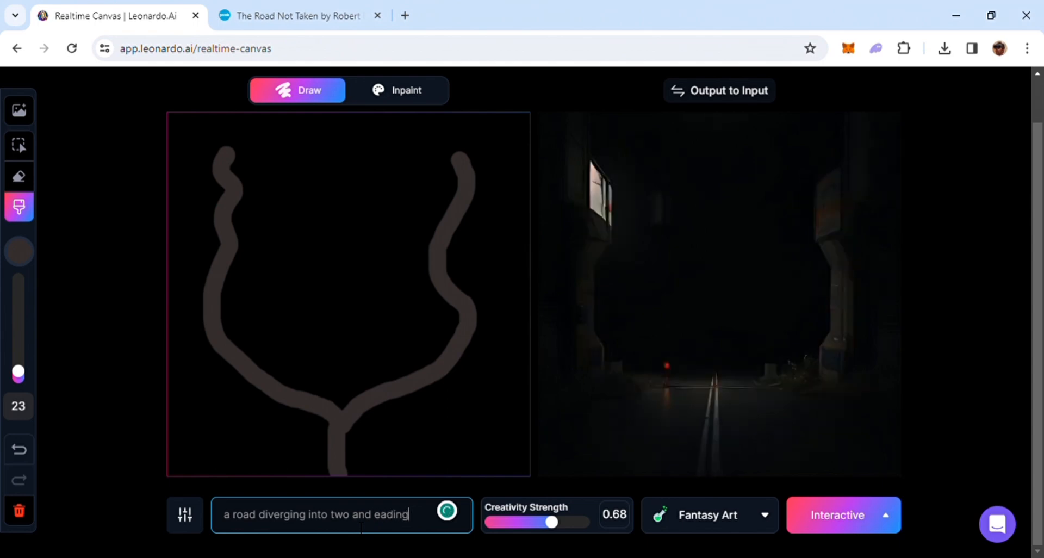
key("ctrl+shift+Left")
type("leading toward")
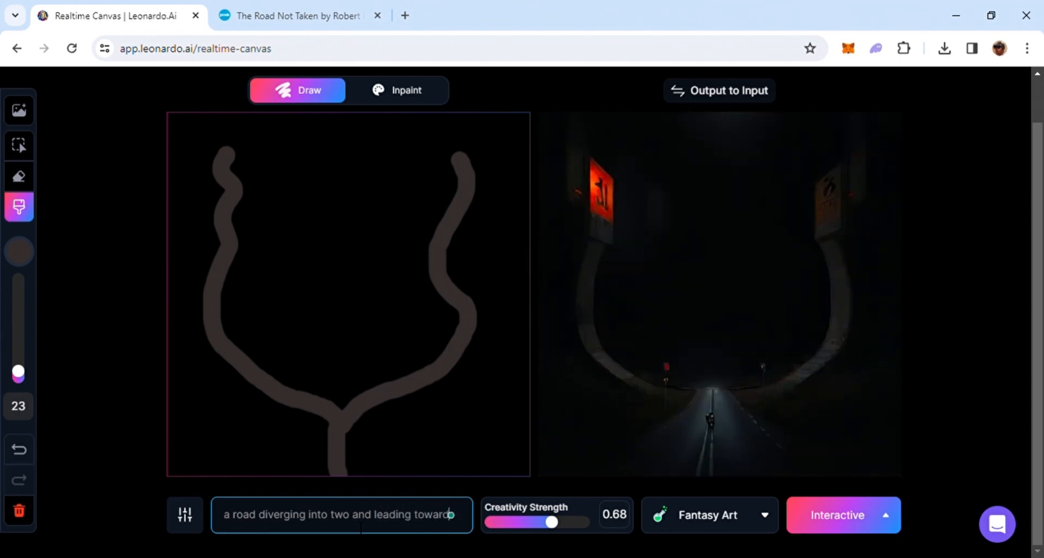
type("s yellow woods in m")
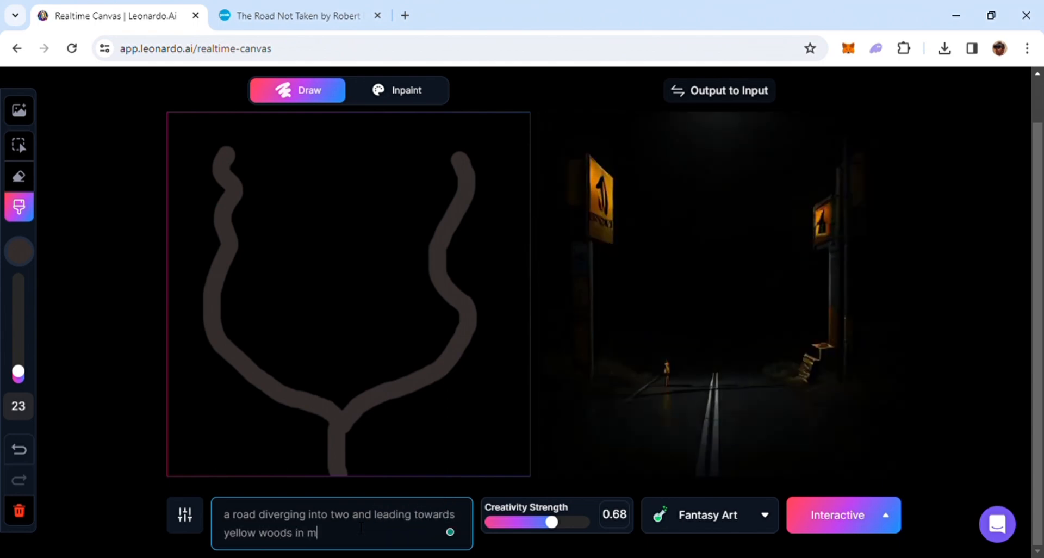
type("orning view.")
left_click_drag(555, 524, 553, 529)
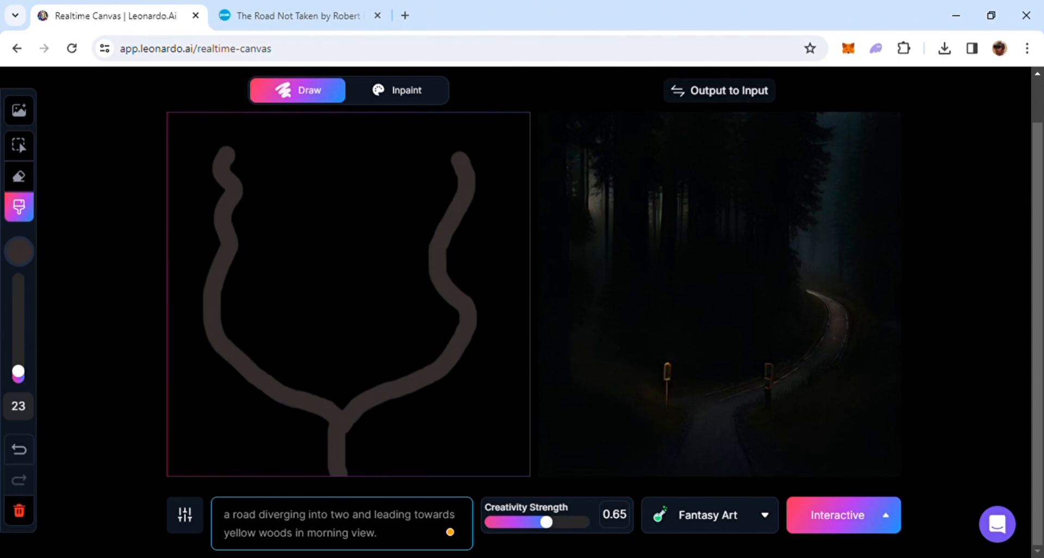
Repaint the road's right branch from the fork upward with a size 30 brush in lighter grey #625C5C.
left_click_drag(23, 370, 21, 372)
left_click(19, 253)
left_click_drag(61, 222, 66, 212)
left_click(119, 453)
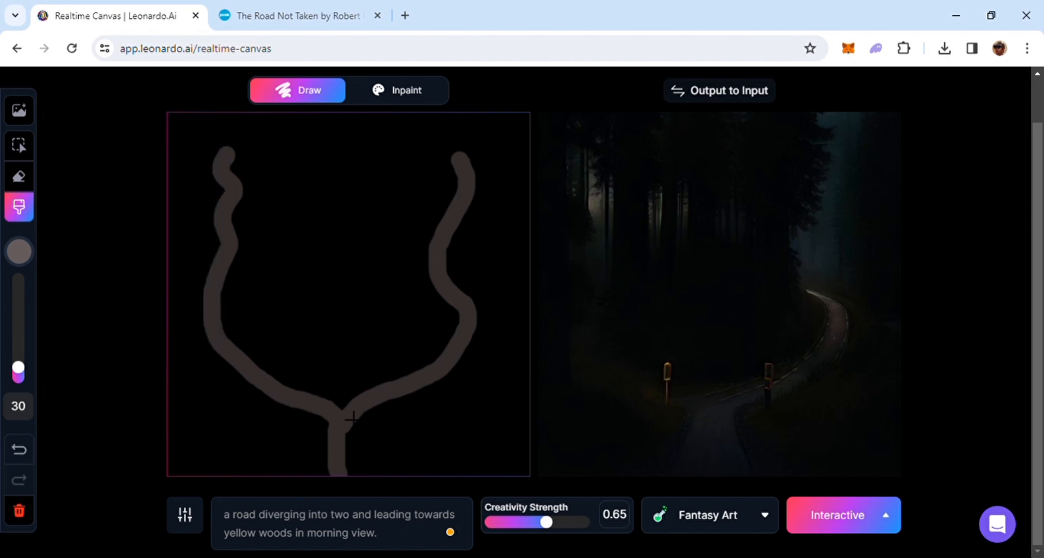
mouse_move(345, 409)
left_mouse_down()
mouse_move(433, 377)
mouse_move(476, 330)
mouse_move(481, 312)
mouse_move(463, 253)
mouse_move(480, 163)
left_mouse_up()
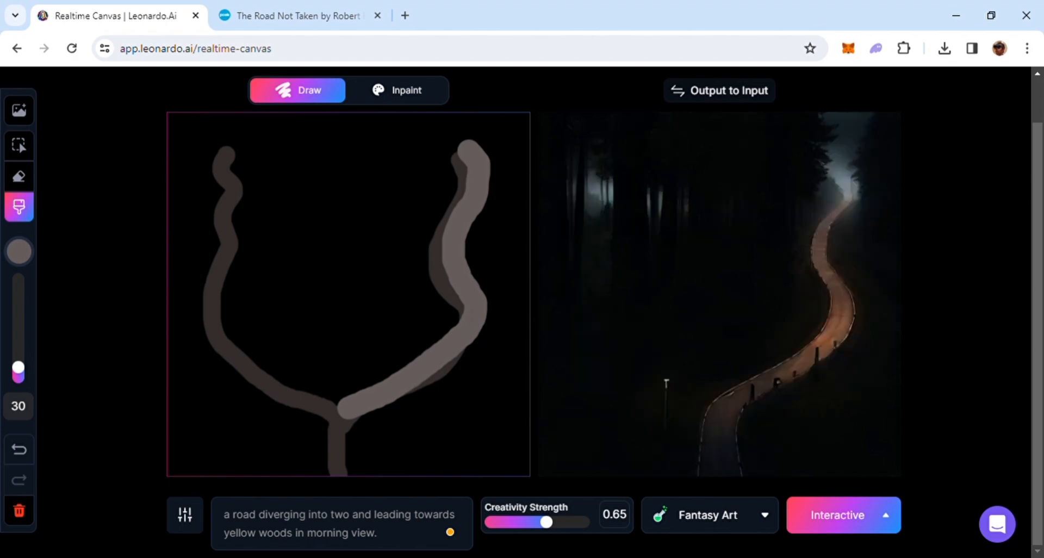
Set the creativity strength to 0.61.
left_click(548, 527)
left_click_drag(550, 532, 545, 532)
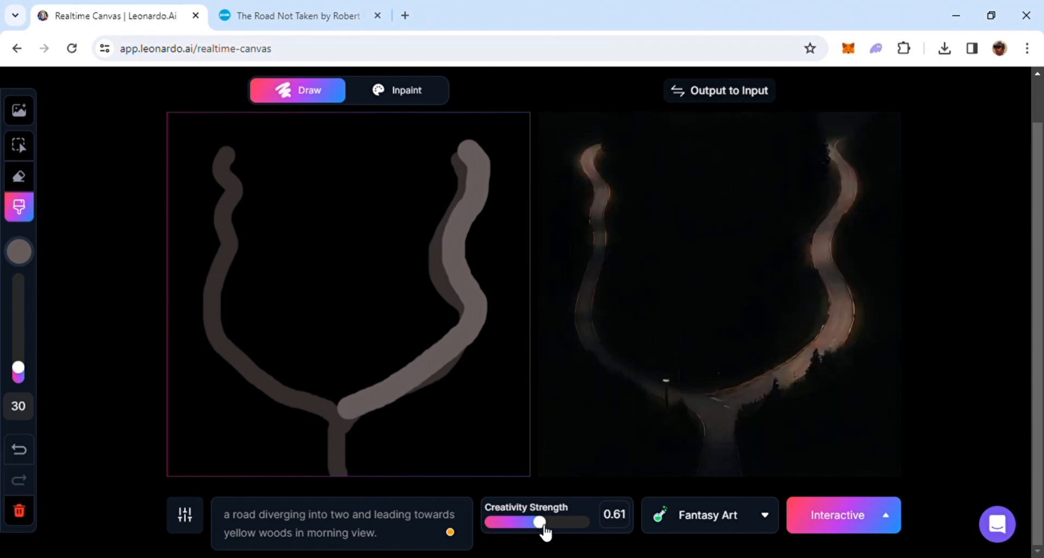
left_click(407, 533)
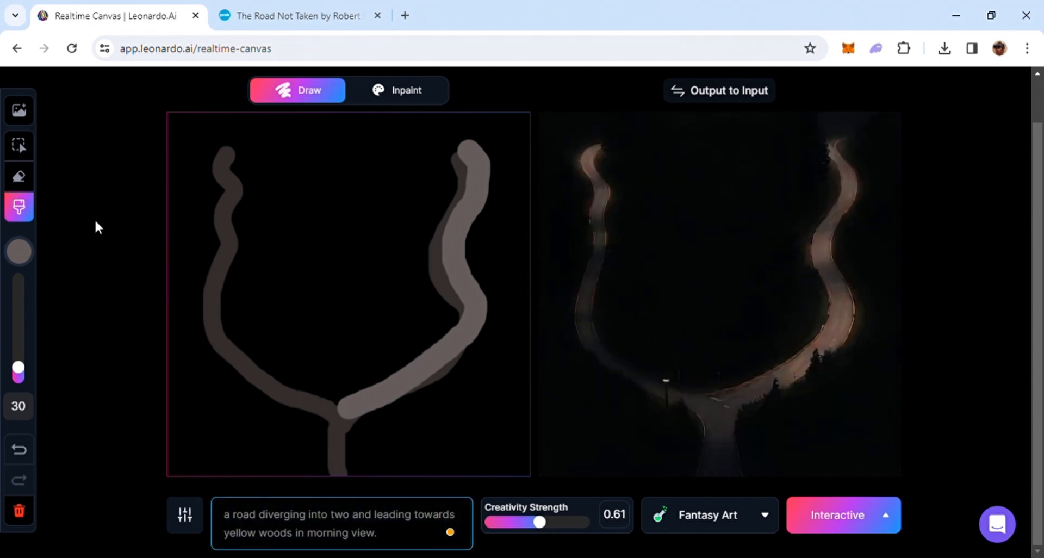
Change the brush colour to yellowish grey #61615B and paint a short vertical stroke beside the left branch's upper end.
left_click(36, 264)
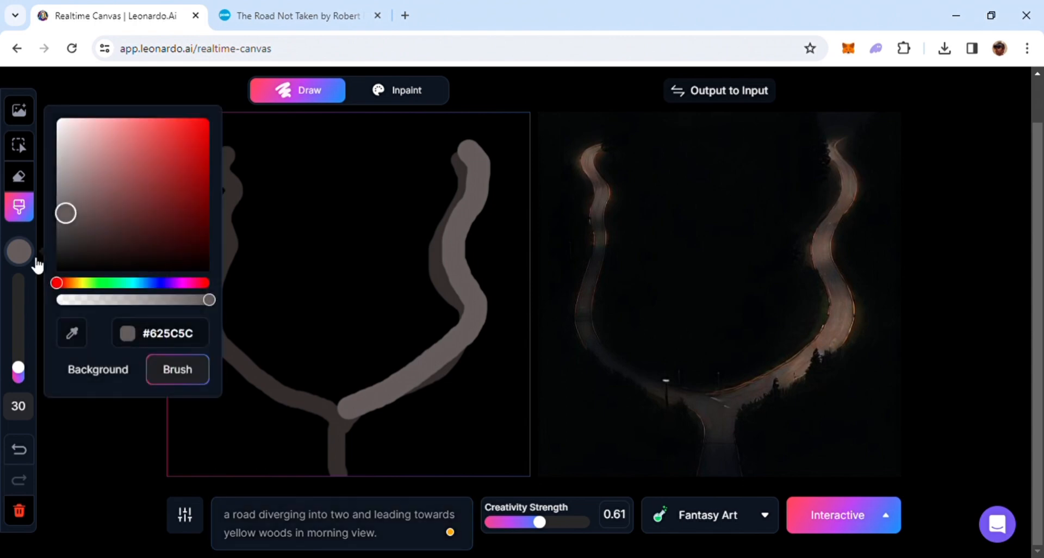
left_click(74, 284)
left_click_drag(75, 284, 84, 282)
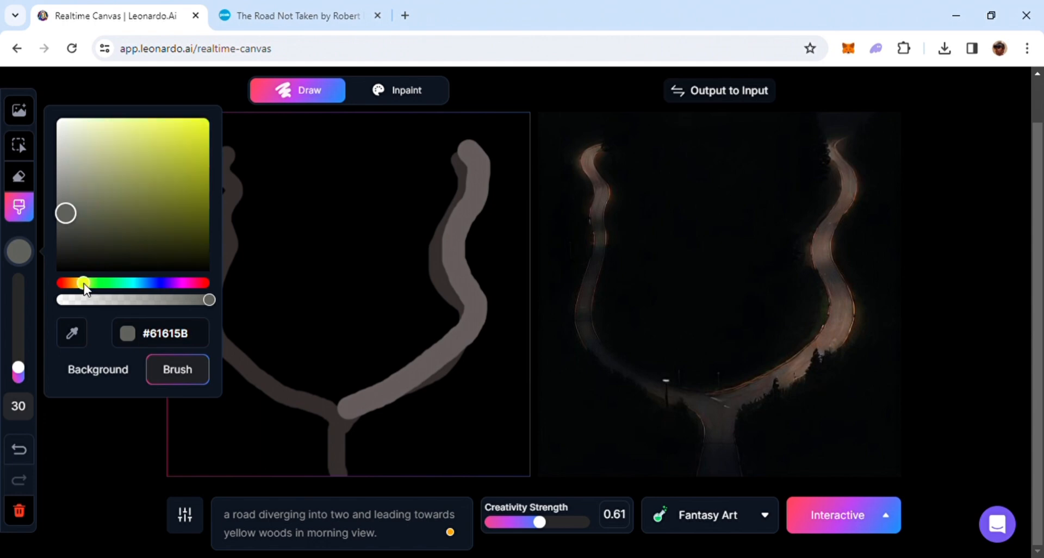
left_click(119, 91)
left_click_drag(248, 151, 252, 216)
Set the brush colour to yellow #B5B521 and paint vertical strokes for woods on both sides of each branch's upper end.
left_click(19, 251)
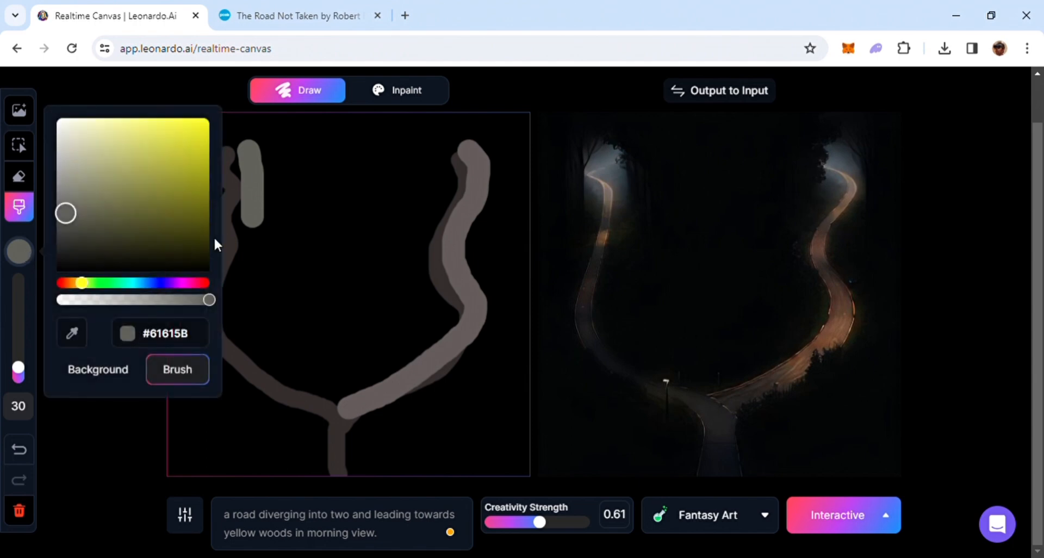
mouse_move(73, 208)
left_mouse_down()
mouse_move(80, 194)
mouse_move(180, 163)
left_mouse_up()
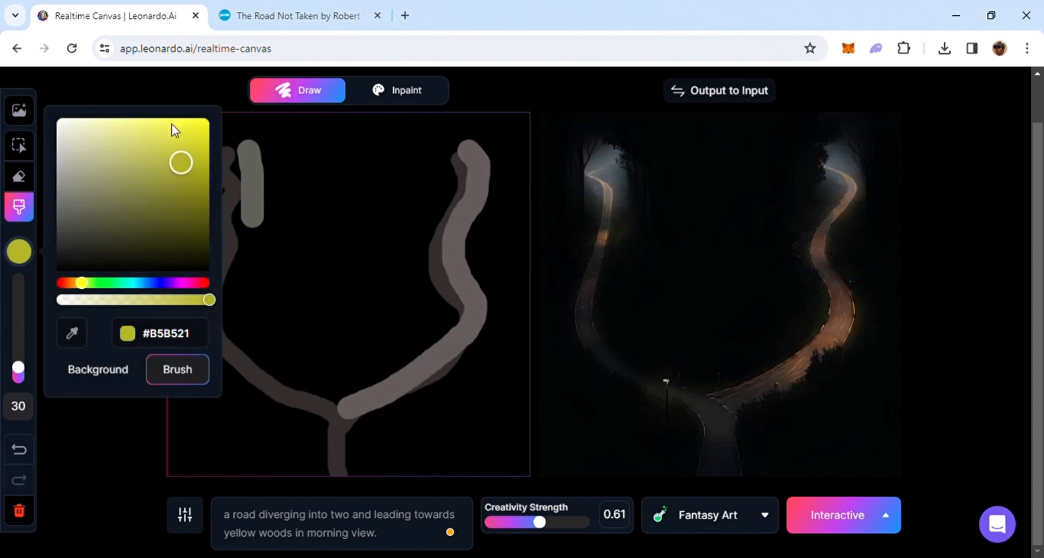
left_click(150, 99)
mouse_move(245, 163)
left_mouse_down()
mouse_move(245, 154)
mouse_move(244, 217)
left_mouse_up()
left_click_drag(214, 163, 212, 263)
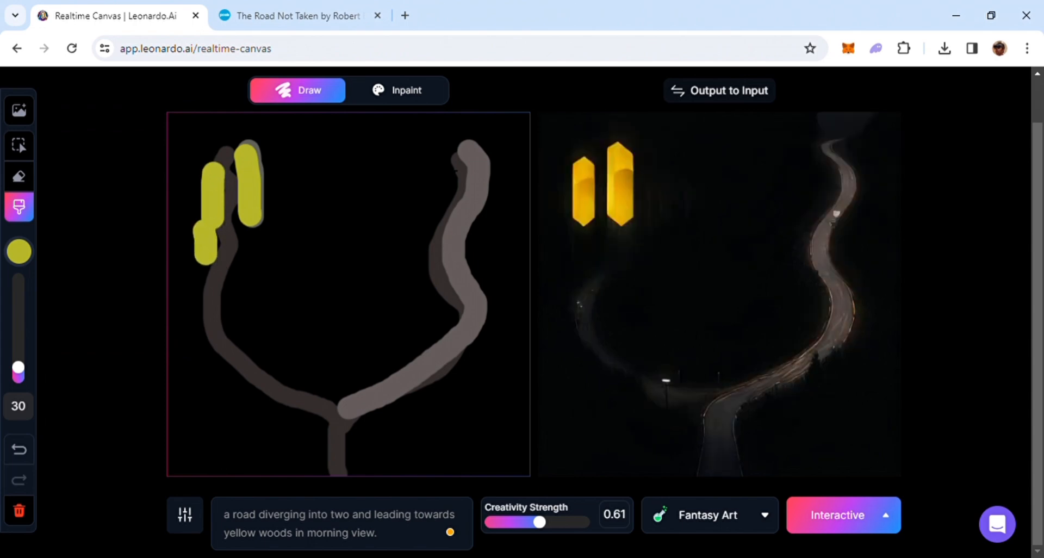
left_click_drag(435, 156, 444, 220)
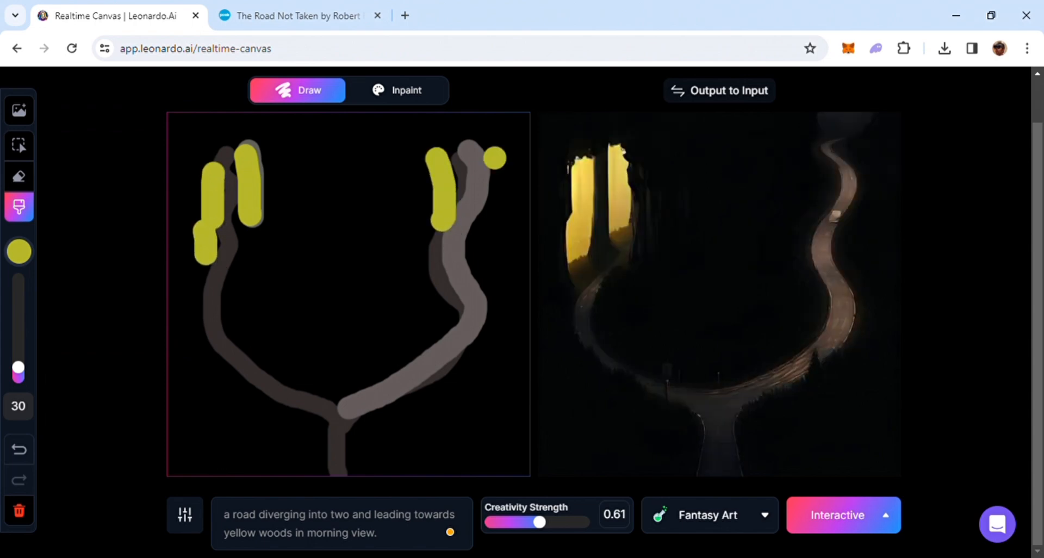
left_click_drag(495, 158, 494, 231)
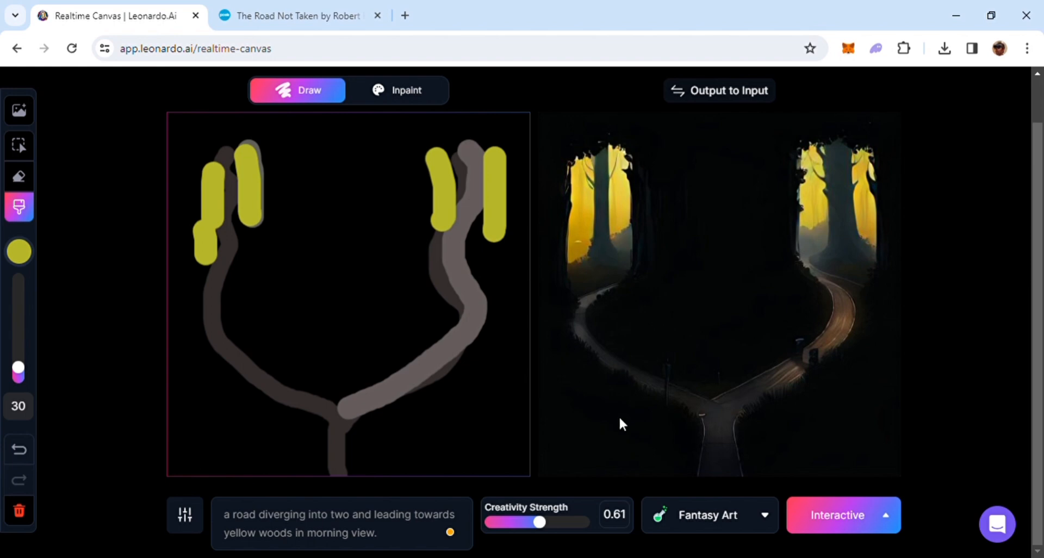
Try the Sketch B/W and Painting styles, and set the image style to Photography.
left_click(718, 521)
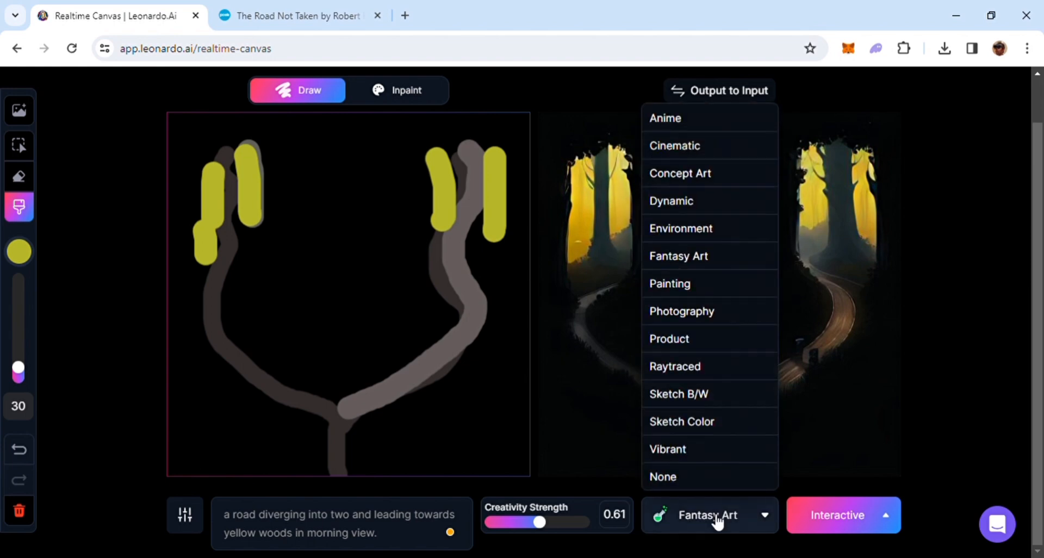
left_click(719, 403)
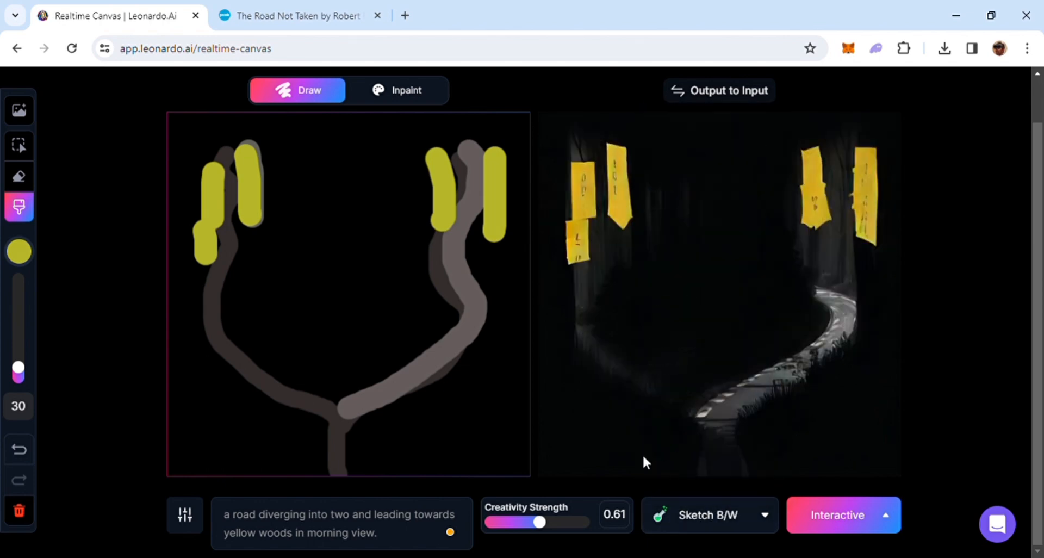
left_click(688, 515)
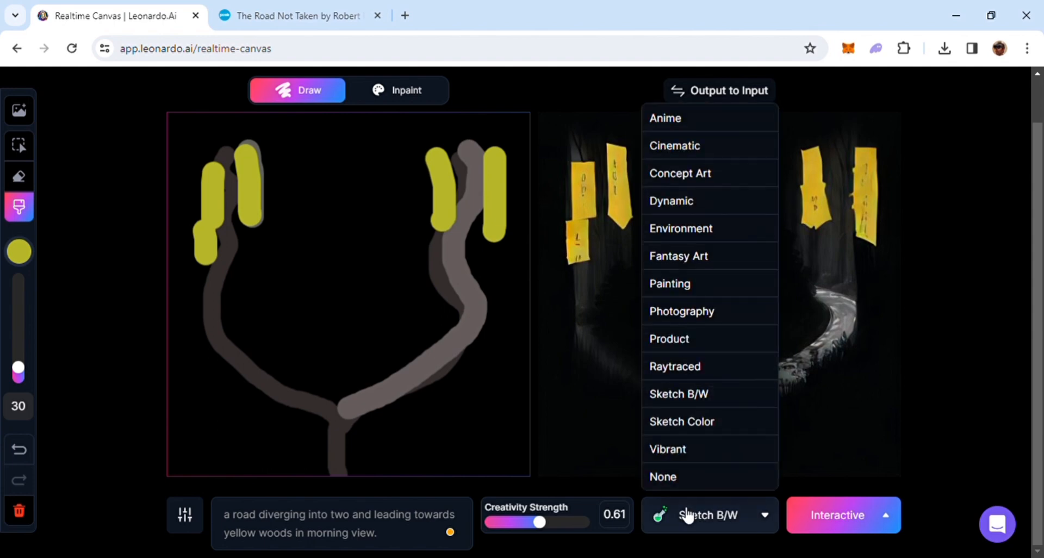
left_click(682, 288)
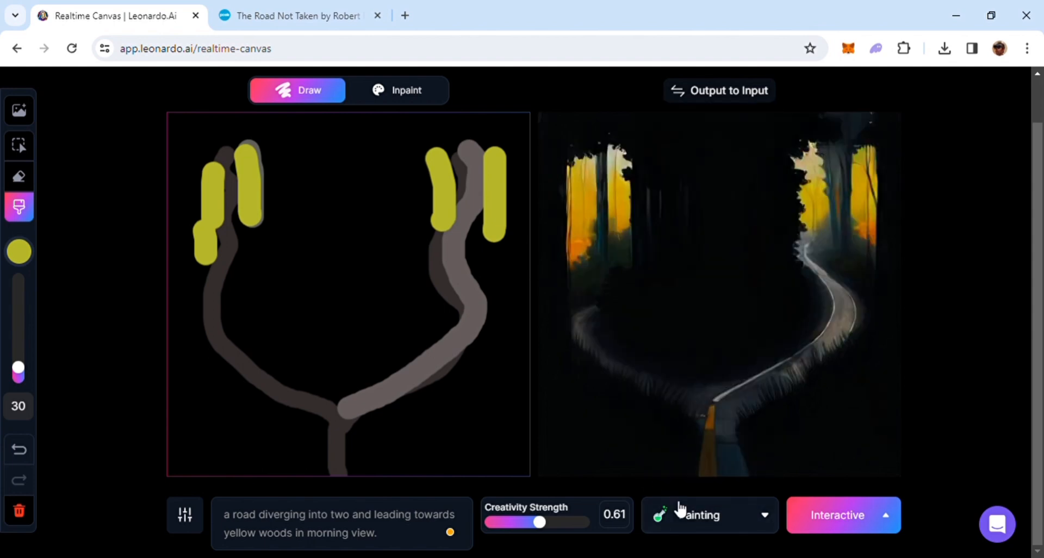
left_click(677, 520)
left_click(685, 311)
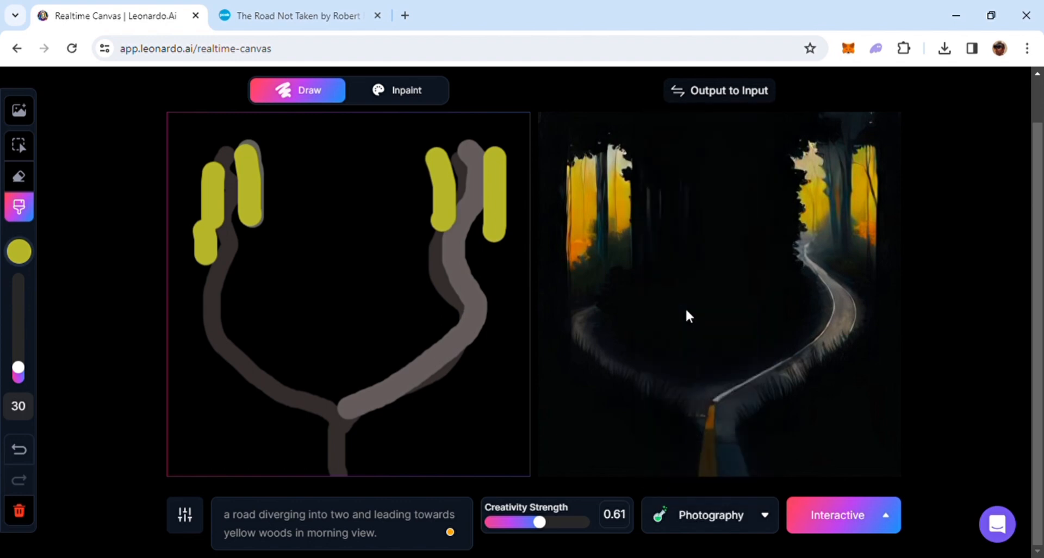